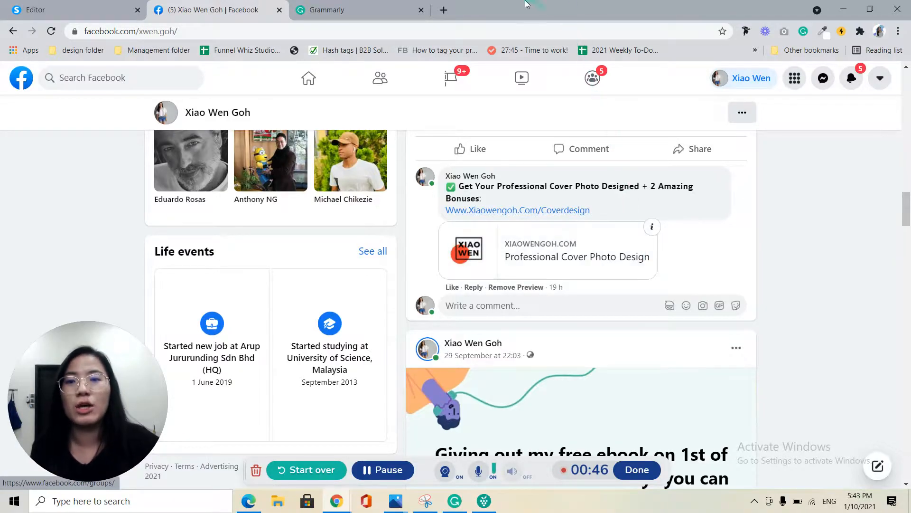
- Switch to the Grammarly desktop app and open the existing document "Compiling ideas about"
left_click(455, 501)
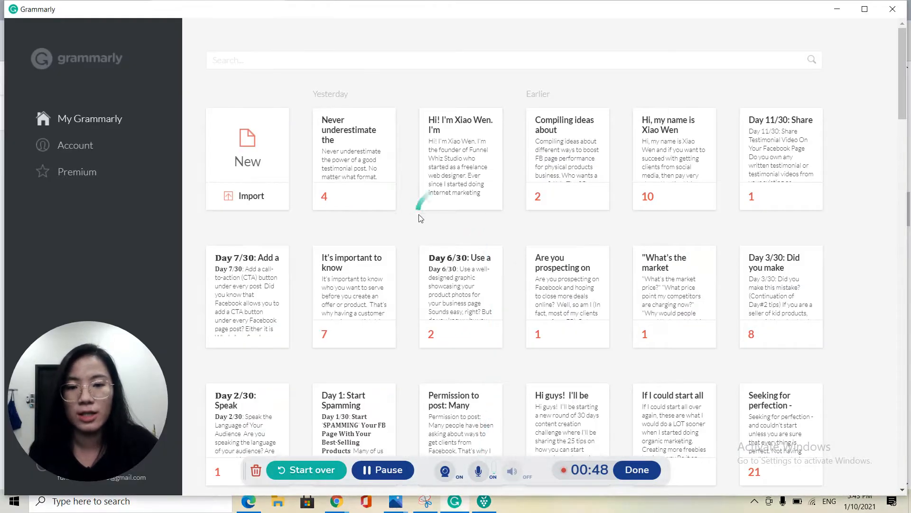
left_click(455, 502)
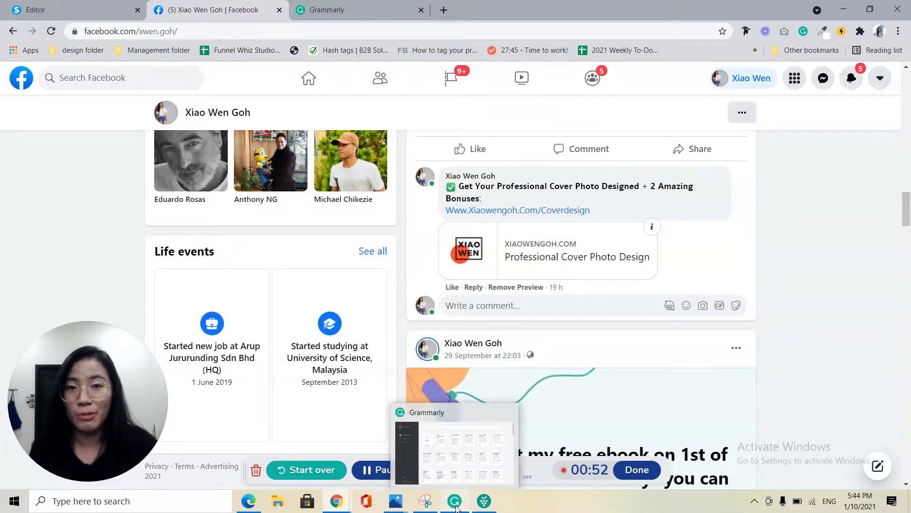
left_click(455, 502)
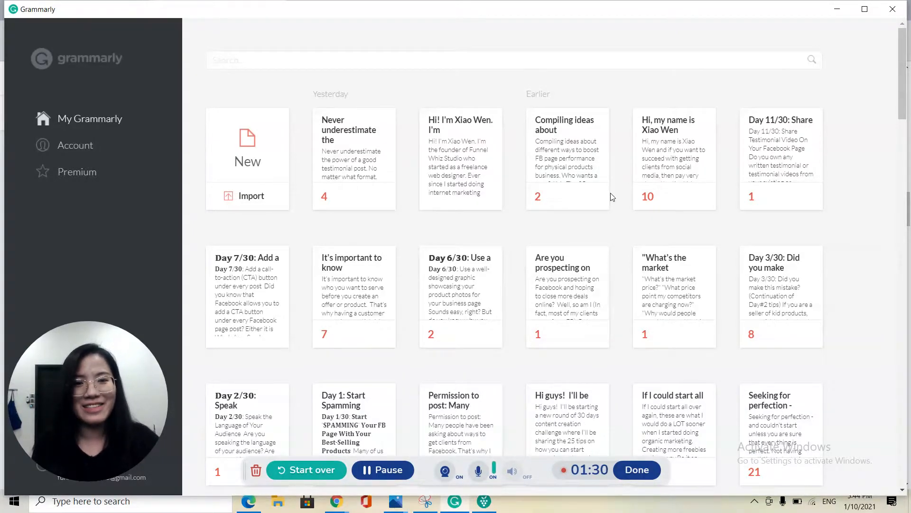
scroll(612, 197, "down", 1)
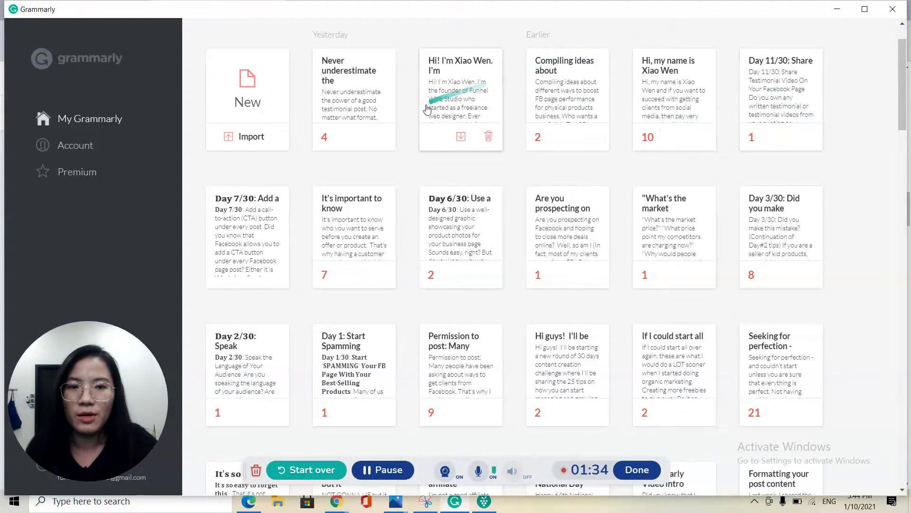
left_click(558, 93)
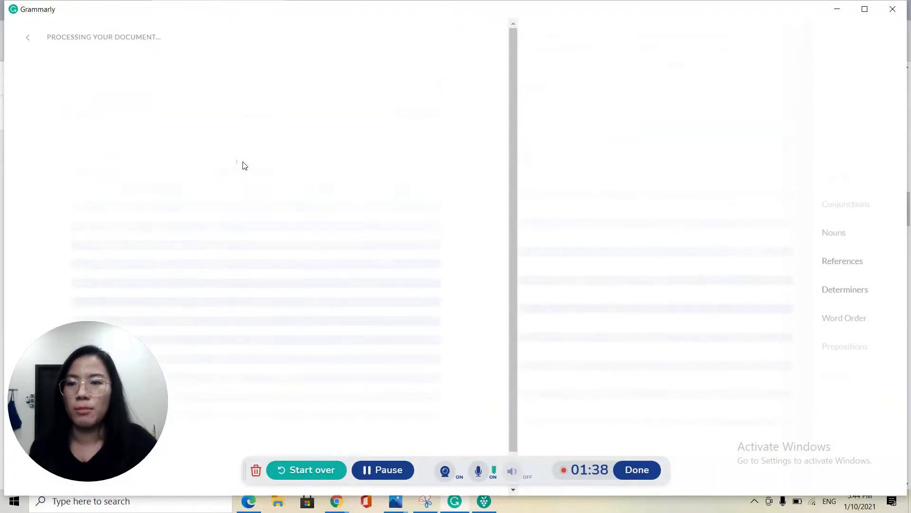
- Read through the document's title about 25 actionable ways and its first bullet on unboxing videos
scroll(256, 156, "down", 5)
scroll(124, 116, "up", 5)
left_click(115, 157)
left_click_drag(115, 156, 332, 157)
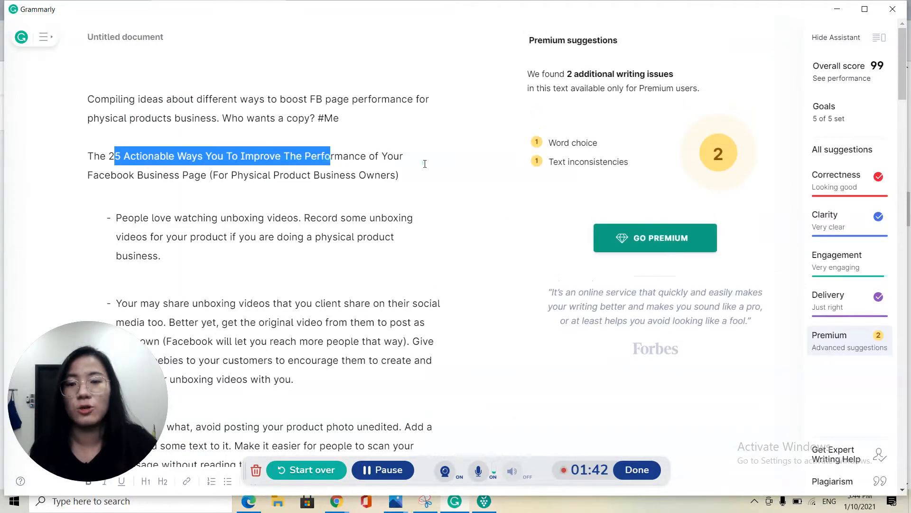
left_click(377, 156)
scroll(163, 134, "down", 1)
scroll(276, 138, "up", 1)
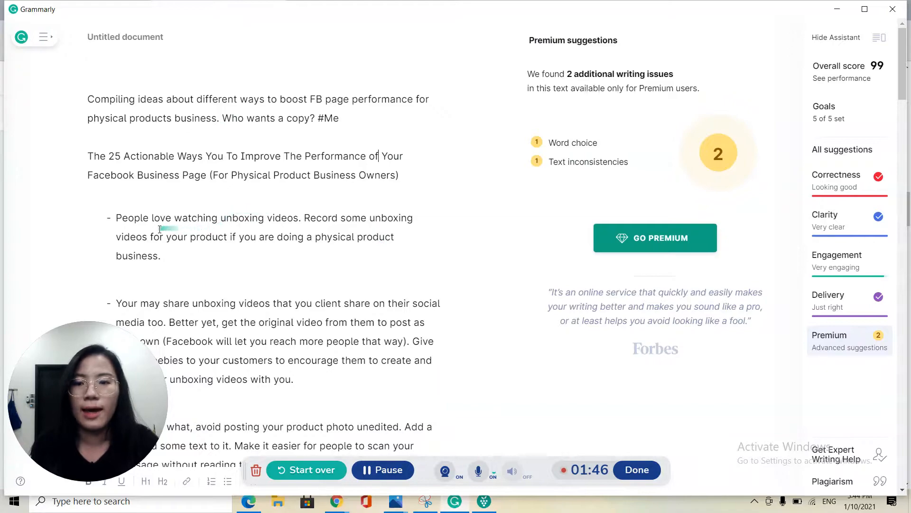
left_click_drag(226, 218, 285, 256)
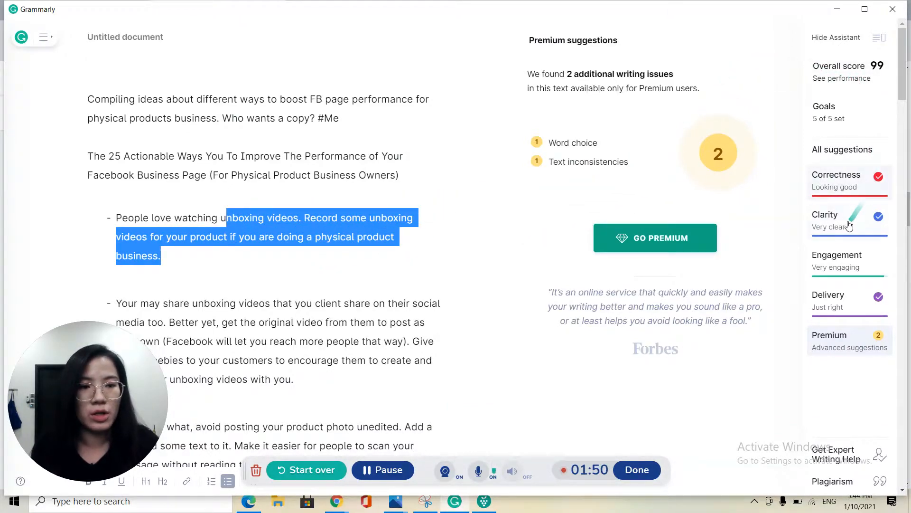
- Try the Knowledgeable audience in the document's writing goals, switch back to General and close the goals
left_click(835, 116)
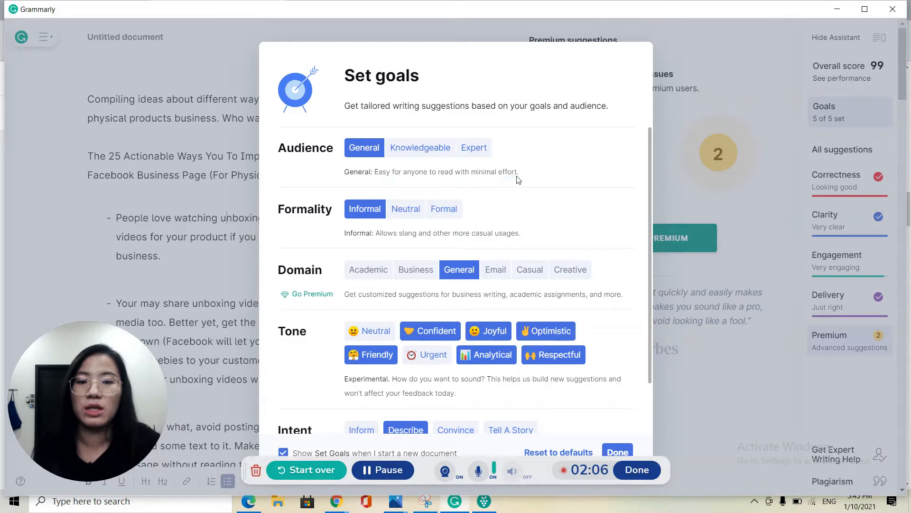
left_click(436, 152)
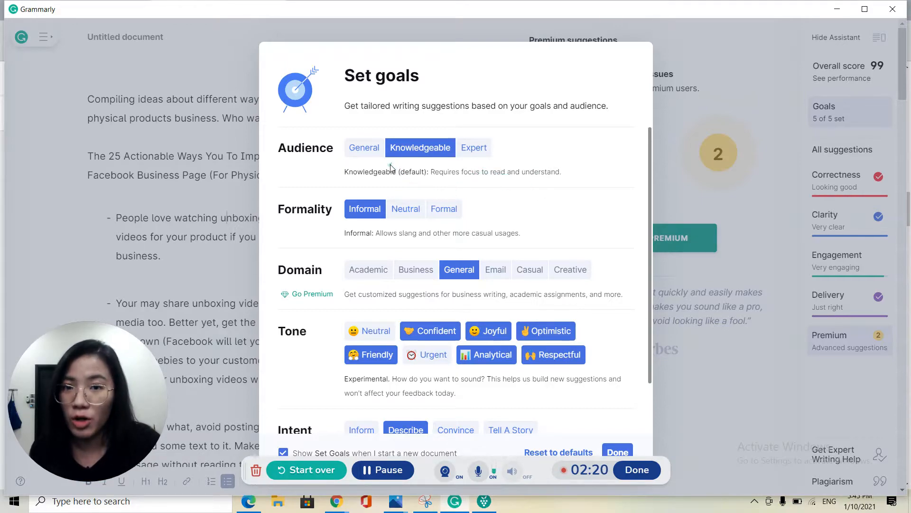
left_click(365, 154)
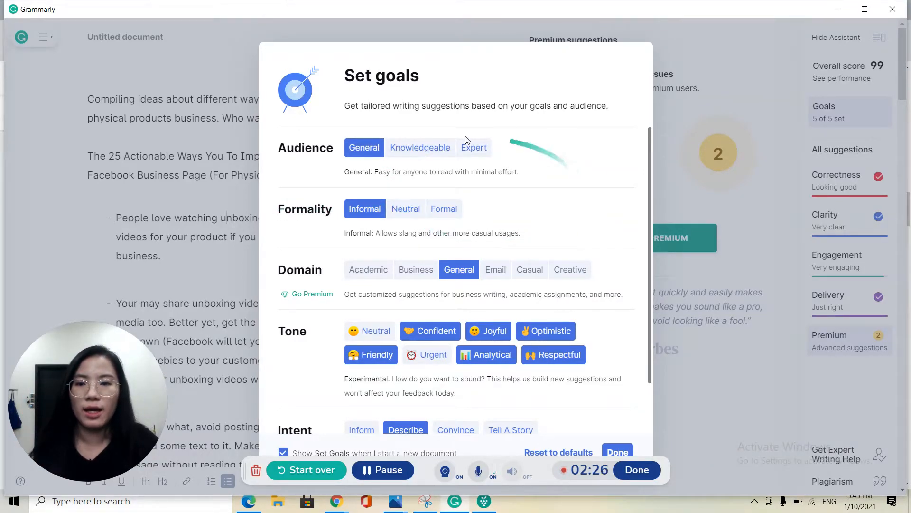
left_click(192, 142)
left_click(193, 143)
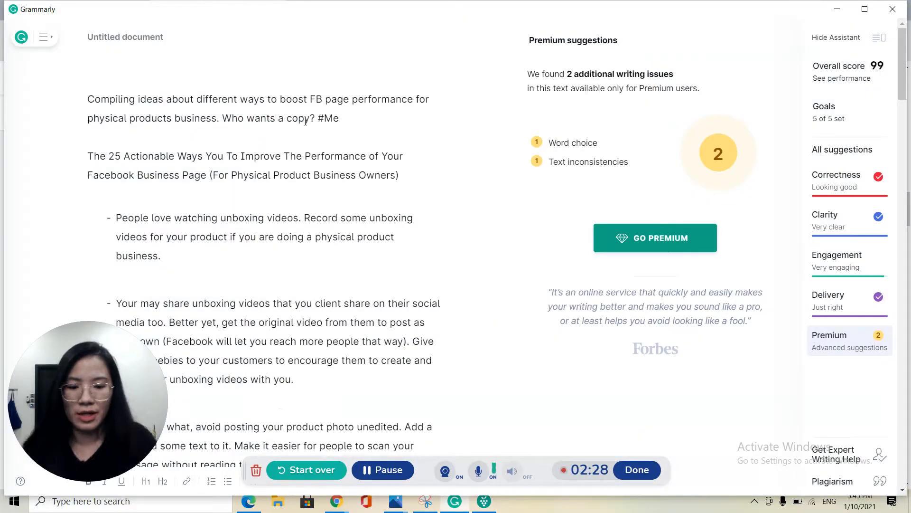
- Try a new line reading "I will" above the "The 25 Actionable Ways" title and delete its text
key("Return")
key("Caps_Lock")
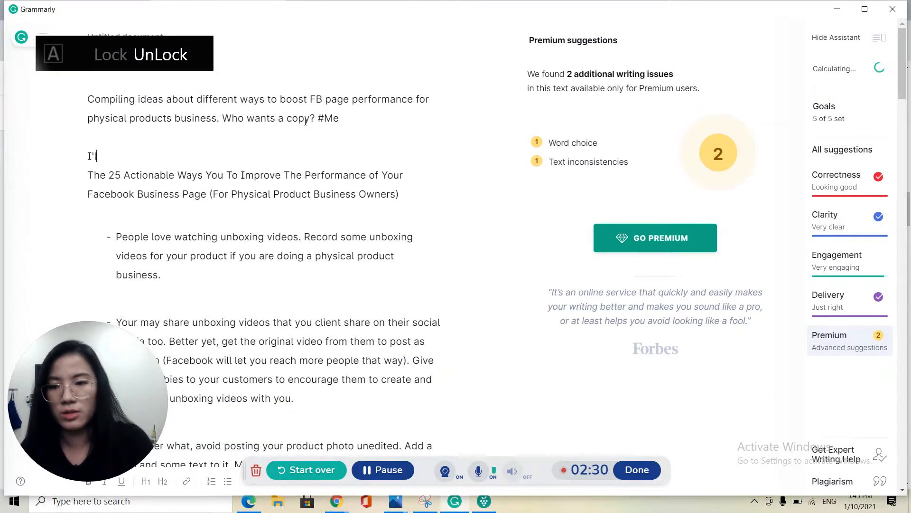
left_click_drag(97, 156, 93, 156)
type("will")
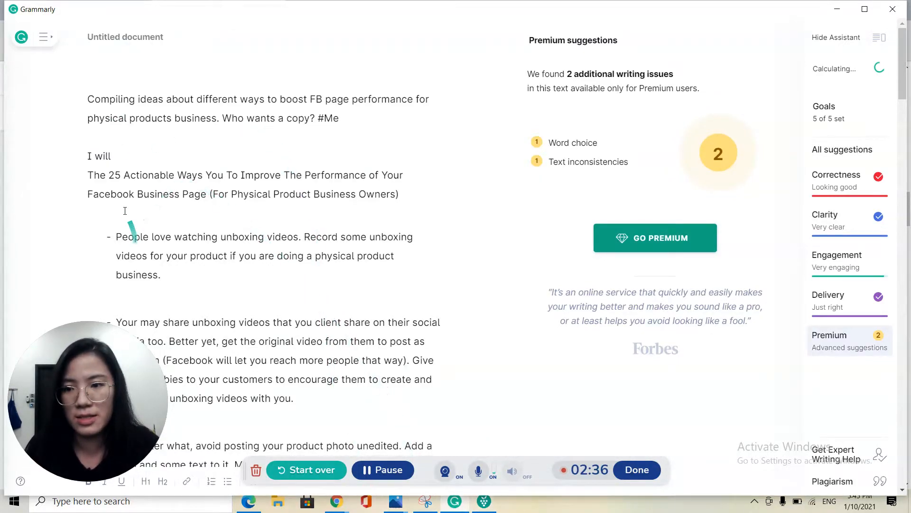
left_click_drag(126, 162, 67, 153)
key("BackSpace")
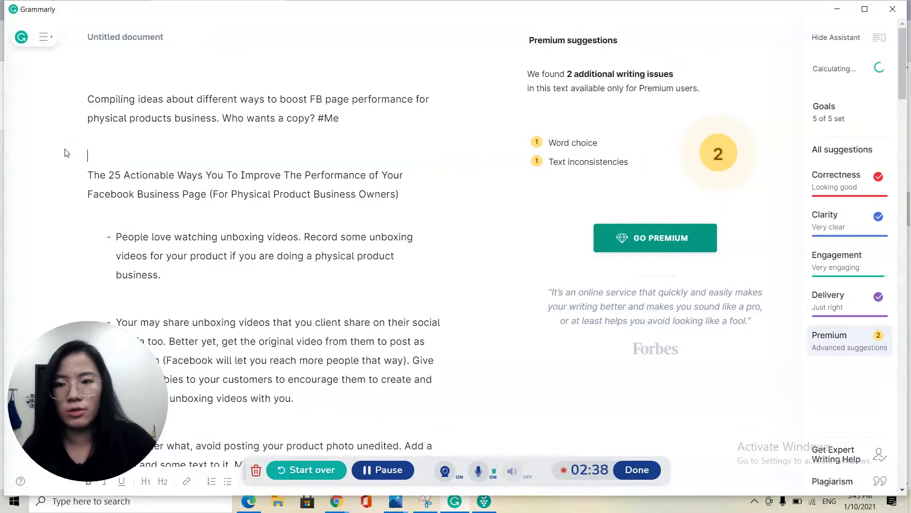
- Review the formality, domain, tone and intent options in the document's writing goals and close them
left_click(855, 114)
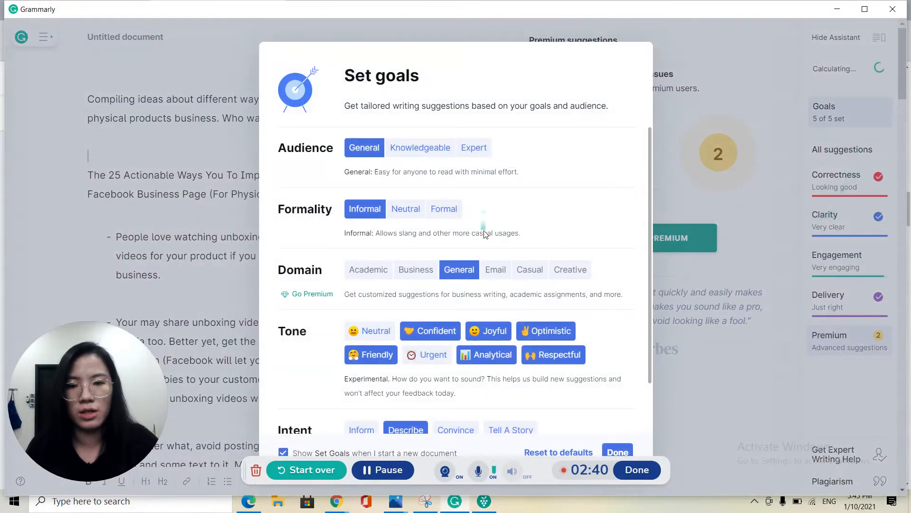
scroll(486, 220, "down", 2)
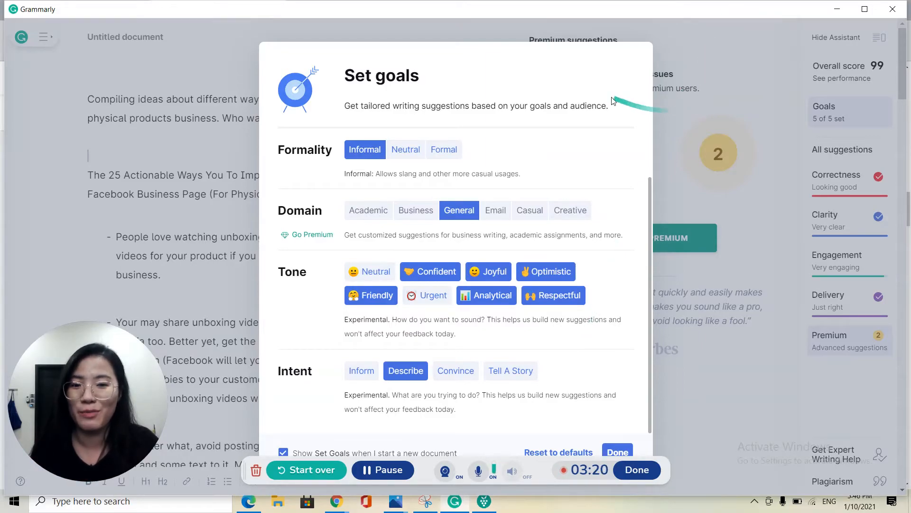
left_click(693, 65)
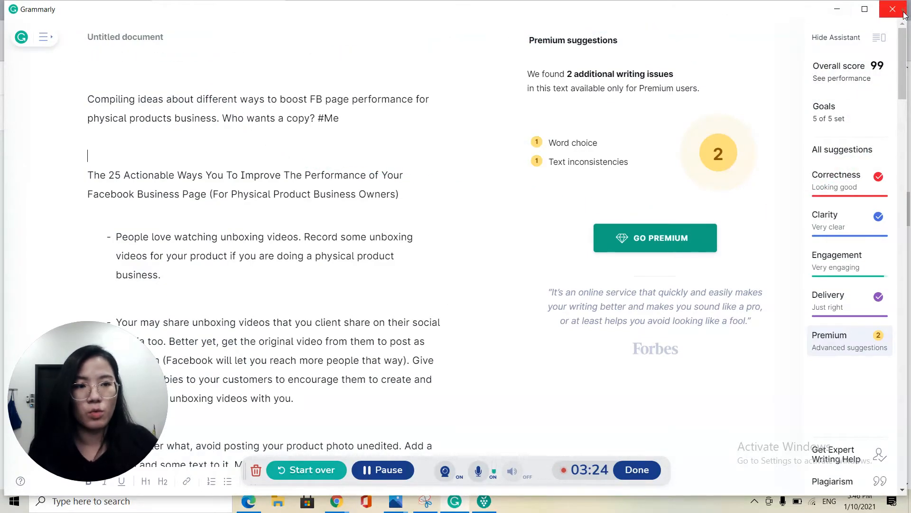
- Return to the document list and open the document "Permission to post: Many"
left_click(29, 37)
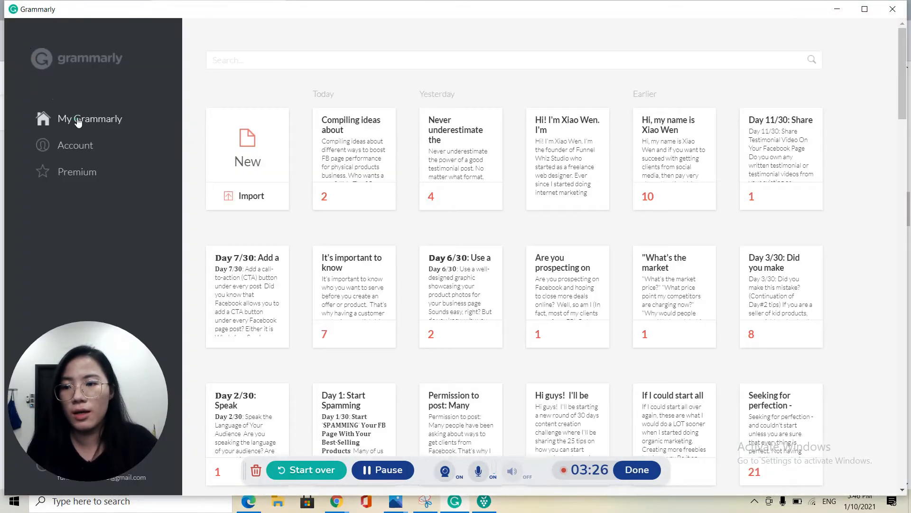
scroll(665, 214, "down", 3)
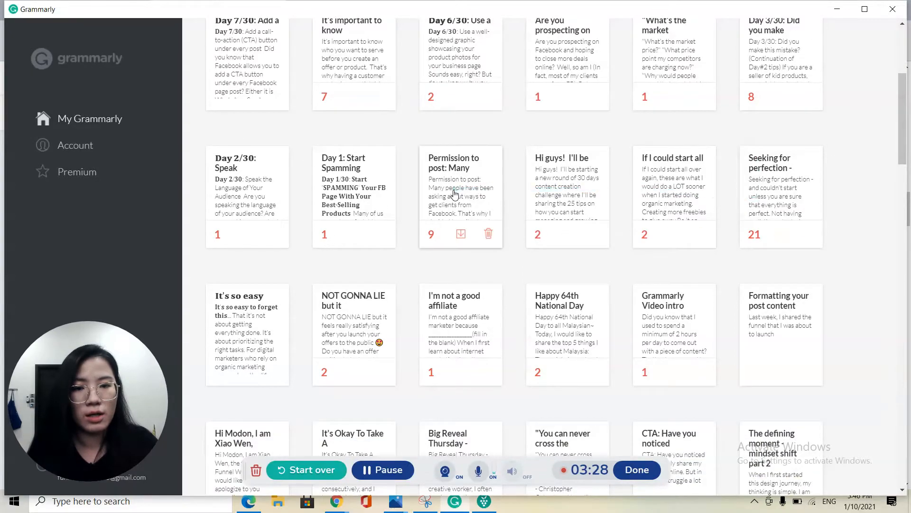
scroll(464, 179, "down", 3)
scroll(549, 151, "down", 1)
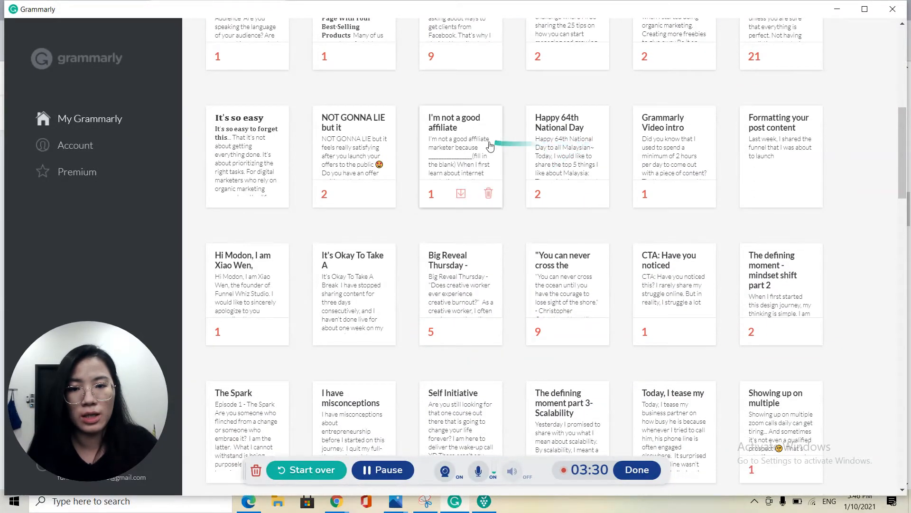
left_click(457, 39)
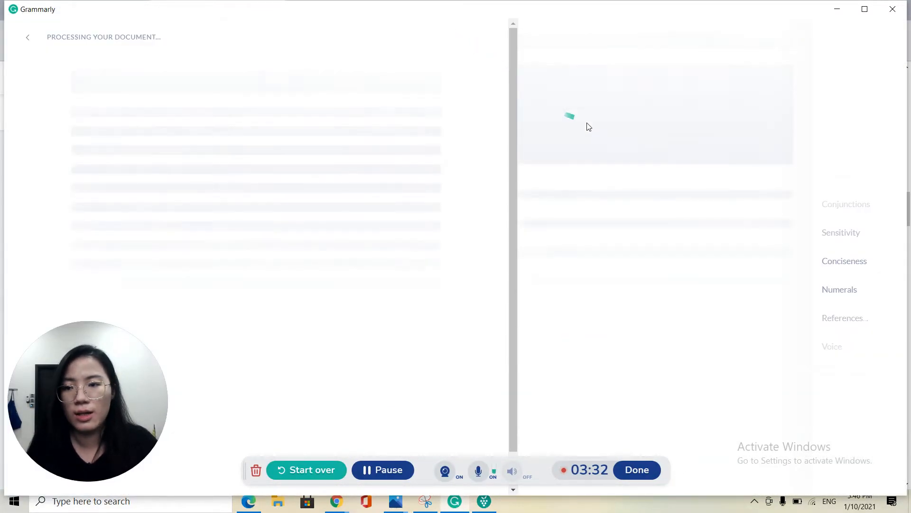
left_click(167, 175)
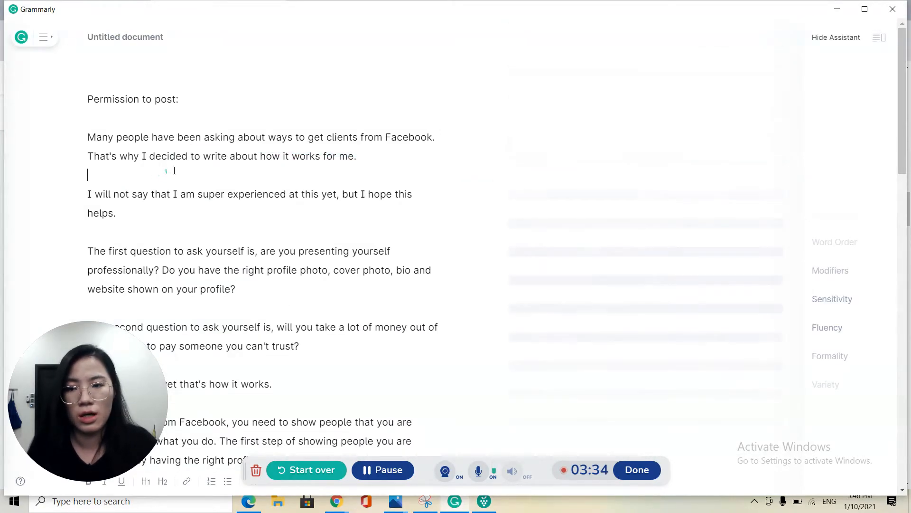
- Accept the suggestions to rewrite the wordy phrase as "you can't teach" and remove "actually" and "own", and return to the document list
scroll(376, 184, "down", 1)
scroll(294, 147, "down", 6)
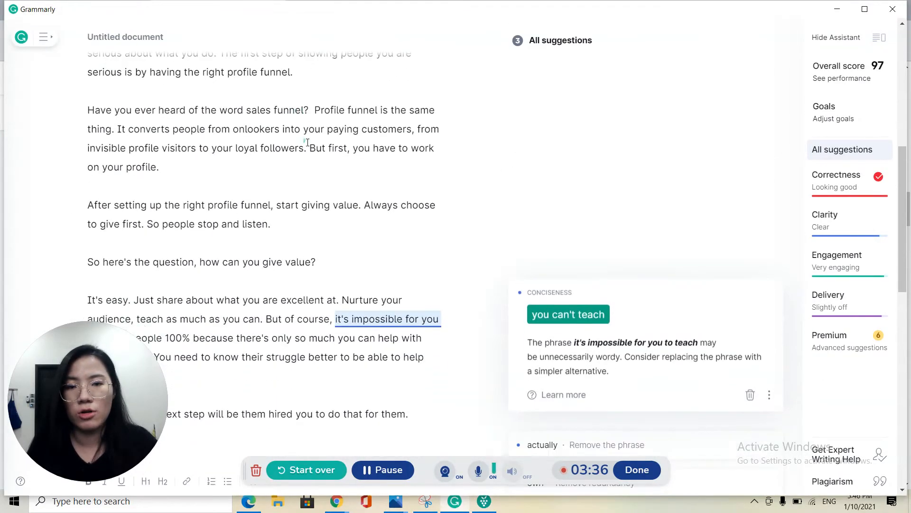
scroll(313, 142, "up", 2)
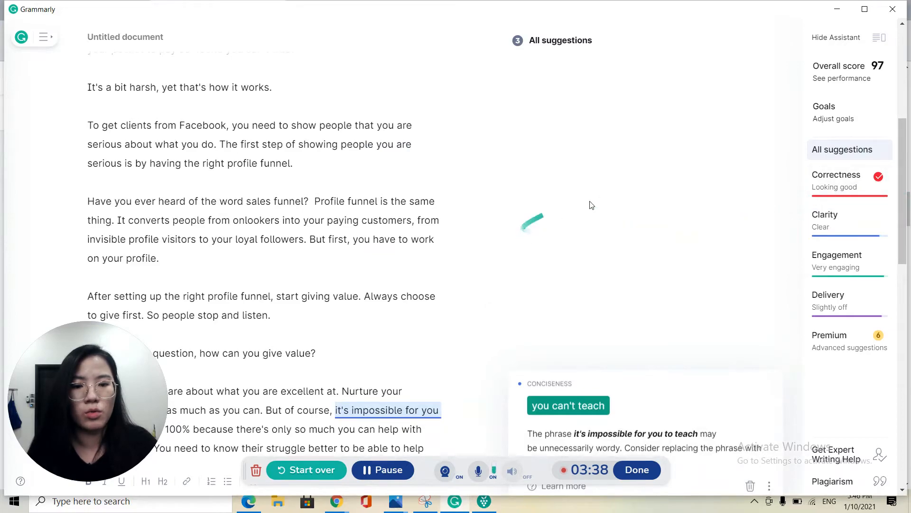
scroll(577, 424, "down", 3)
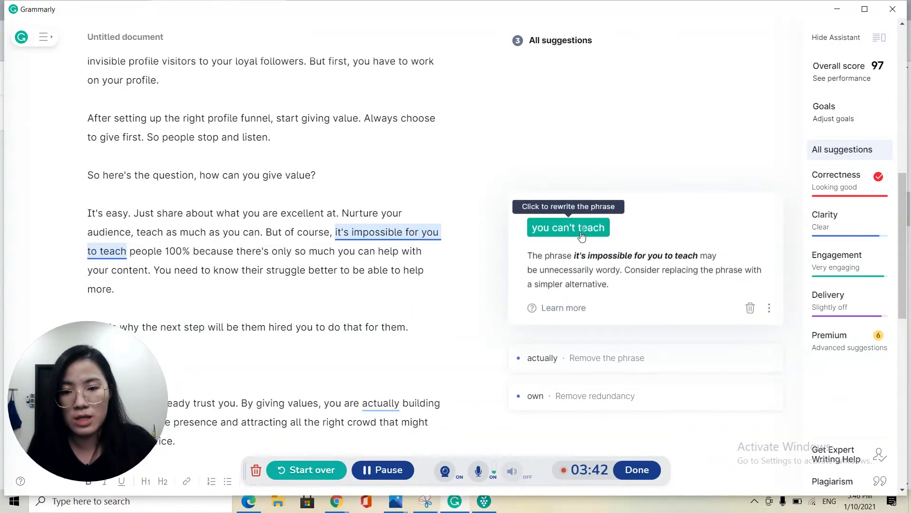
left_click(565, 228)
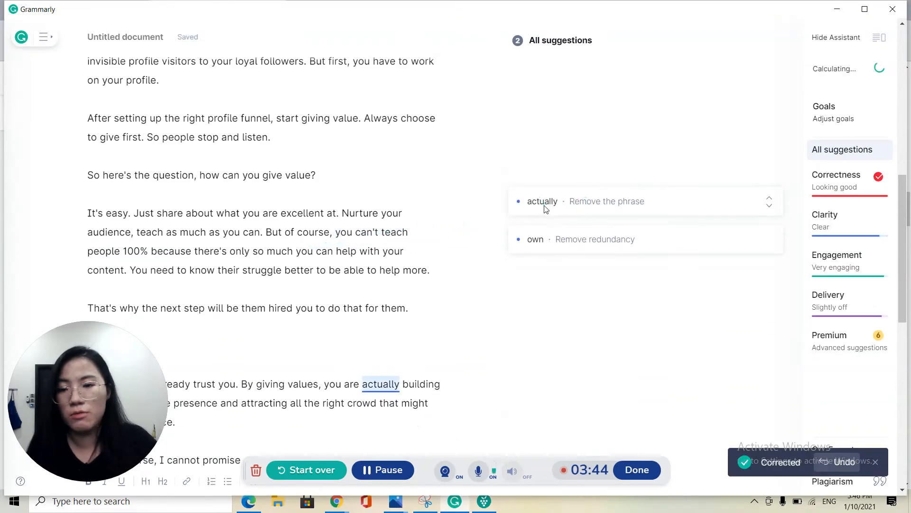
left_click(546, 203)
left_click(548, 216)
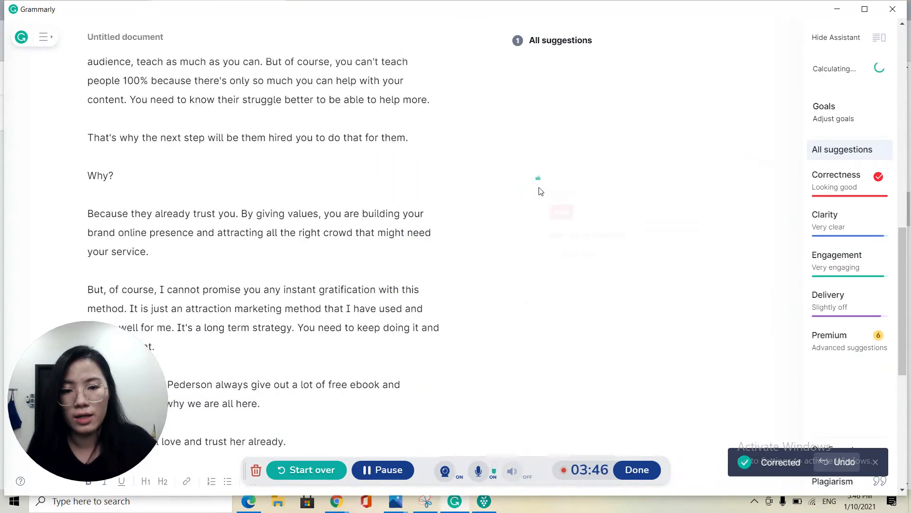
left_click(534, 184)
left_click(539, 180)
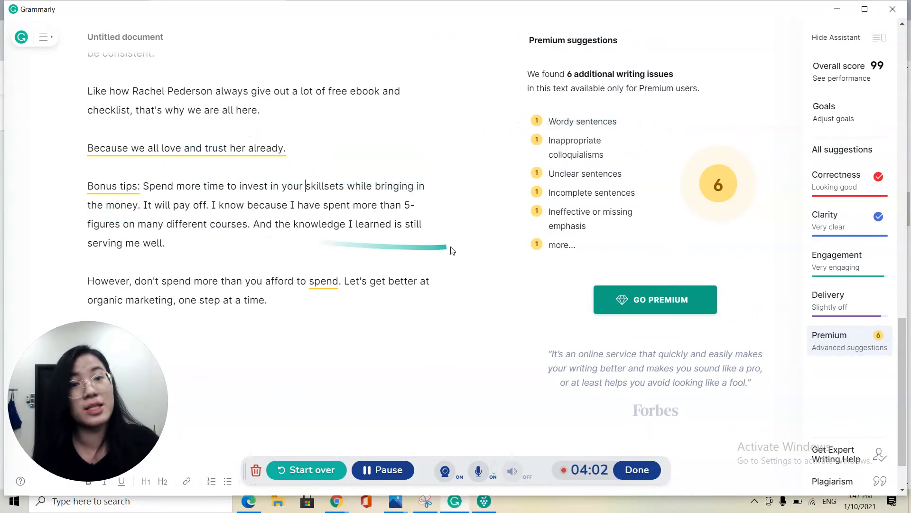
scroll(401, 158, "up", 15)
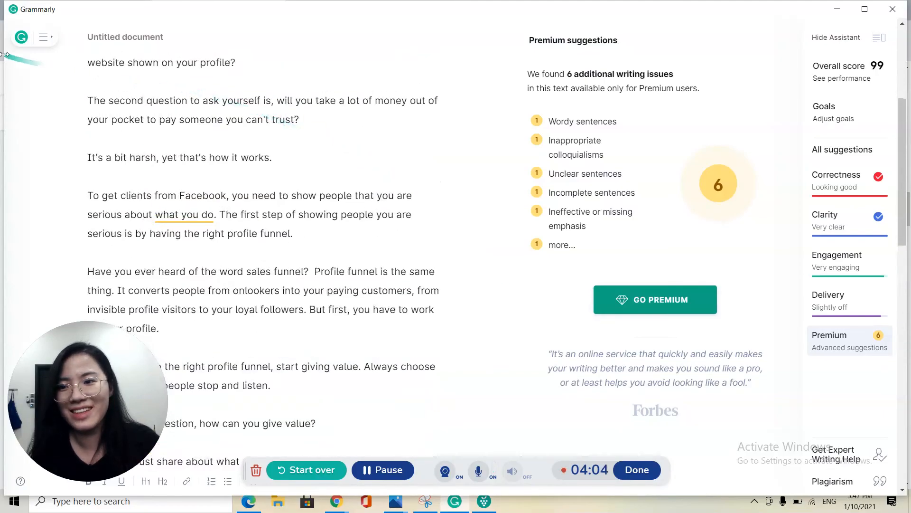
left_click(22, 37)
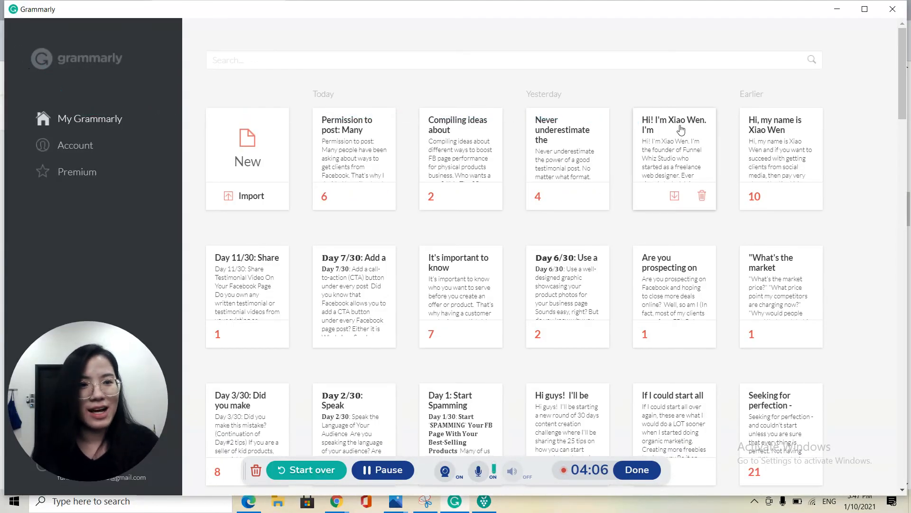